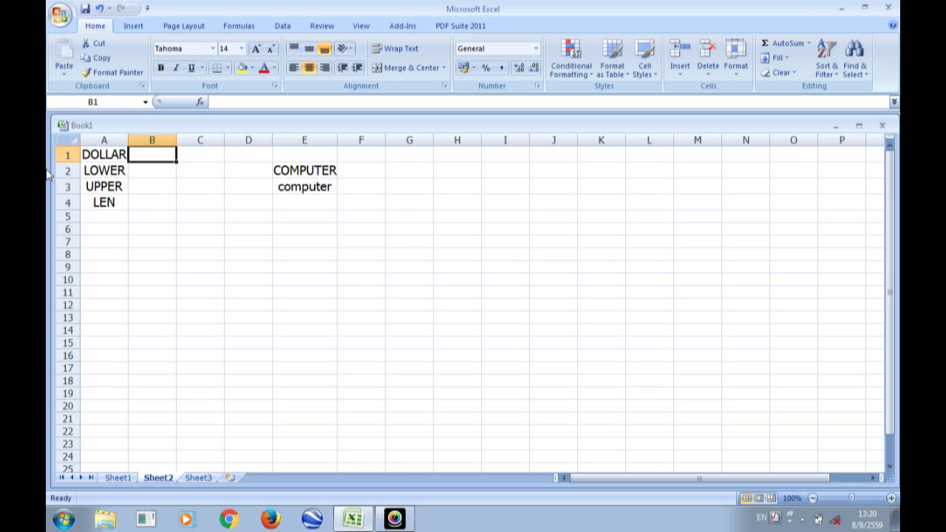
left_click(115, 170)
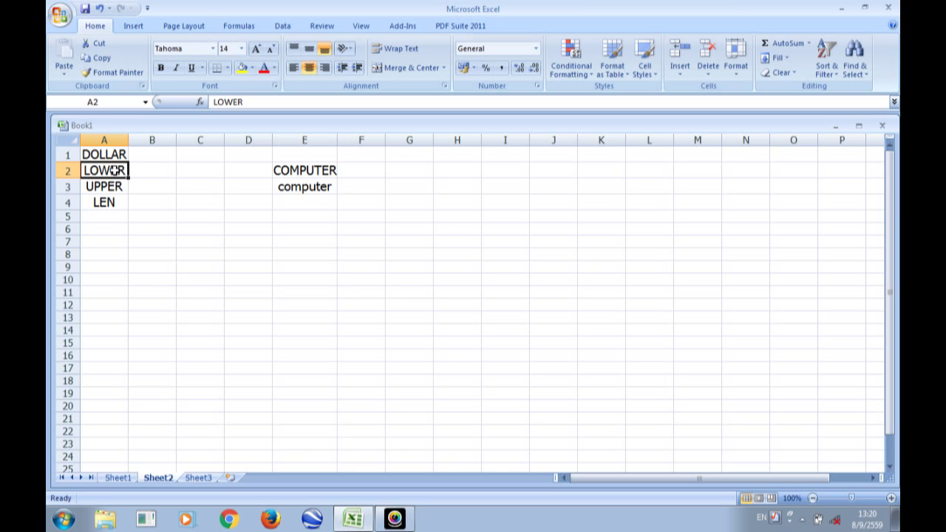
left_click(116, 184)
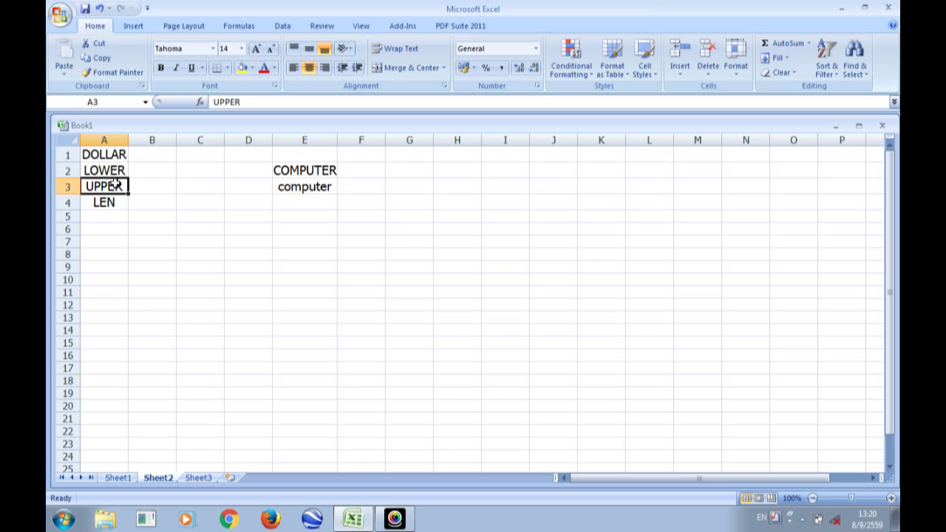
left_click(116, 203)
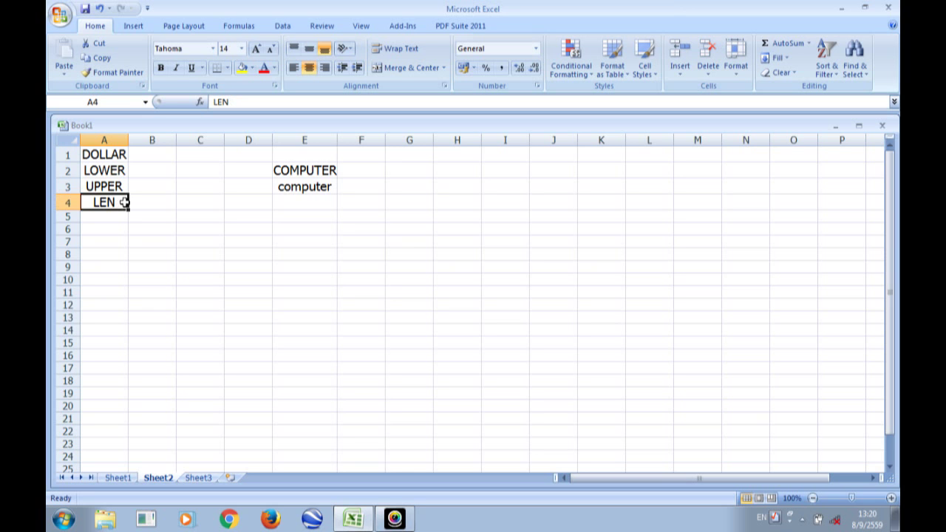
Enter the formula =DOLLAR(25,2) in cell B1 beside the DOLLAR label
left_click(146, 156)
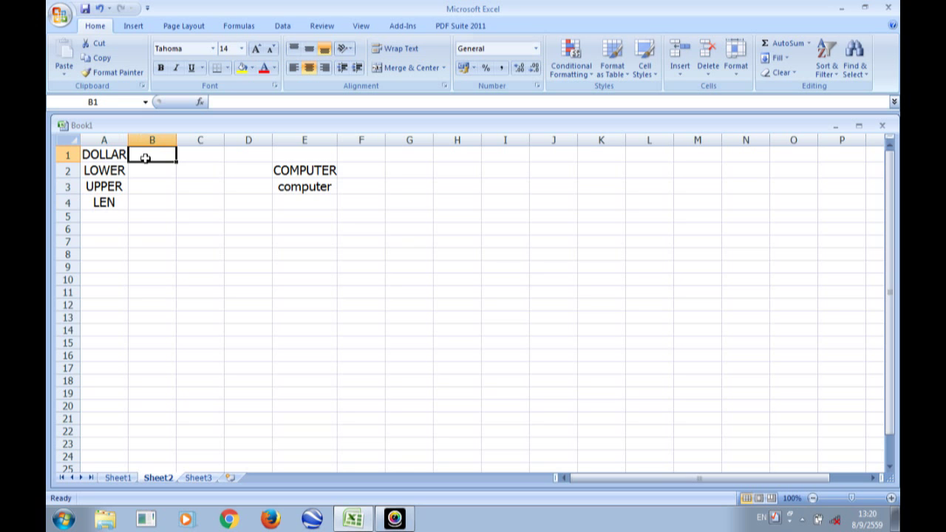
type("=do")
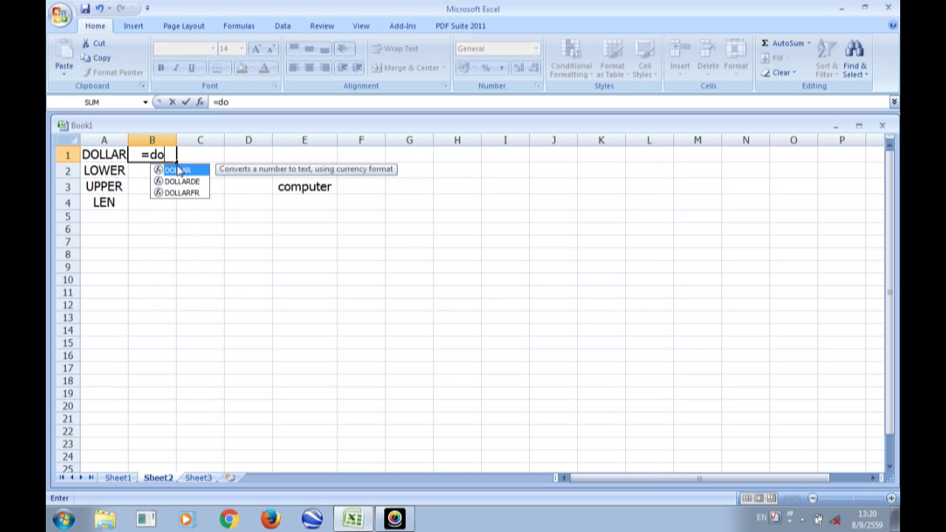
double_click(177, 171)
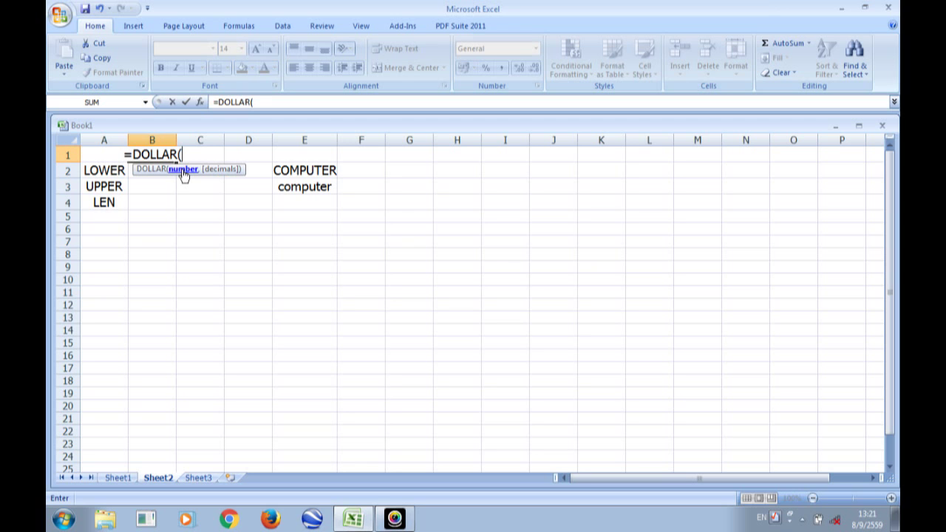
type("25")
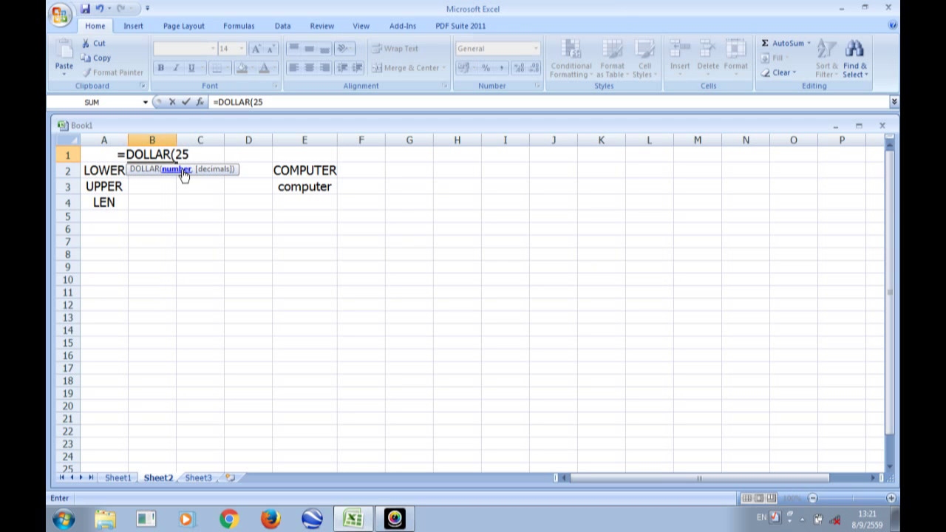
type(",")
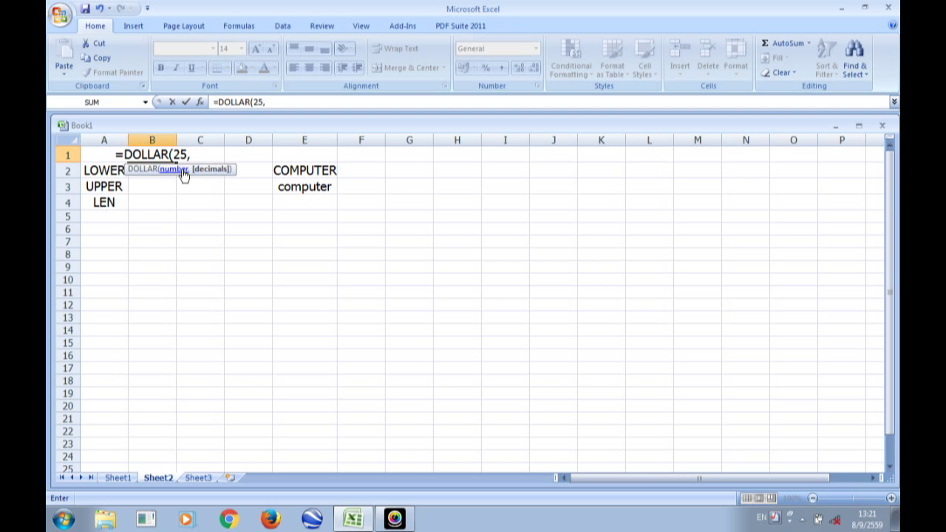
type("2)")
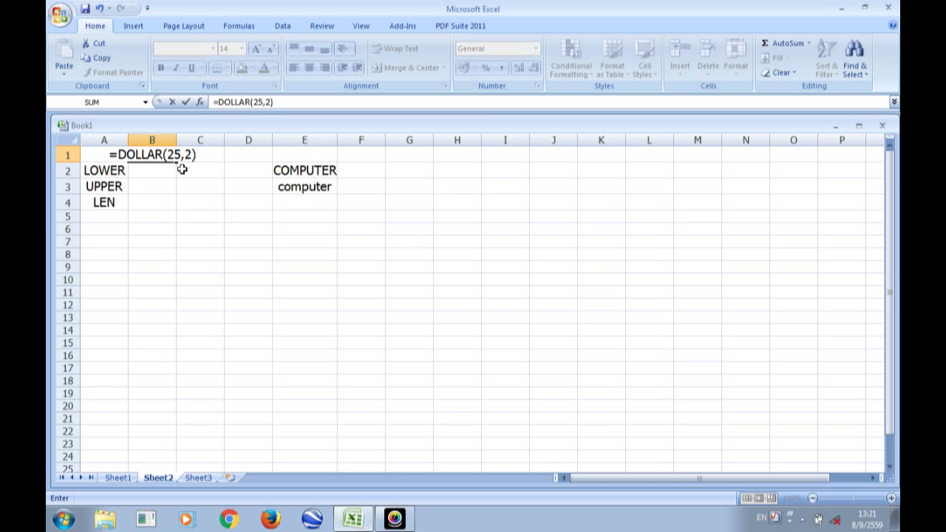
key("Return")
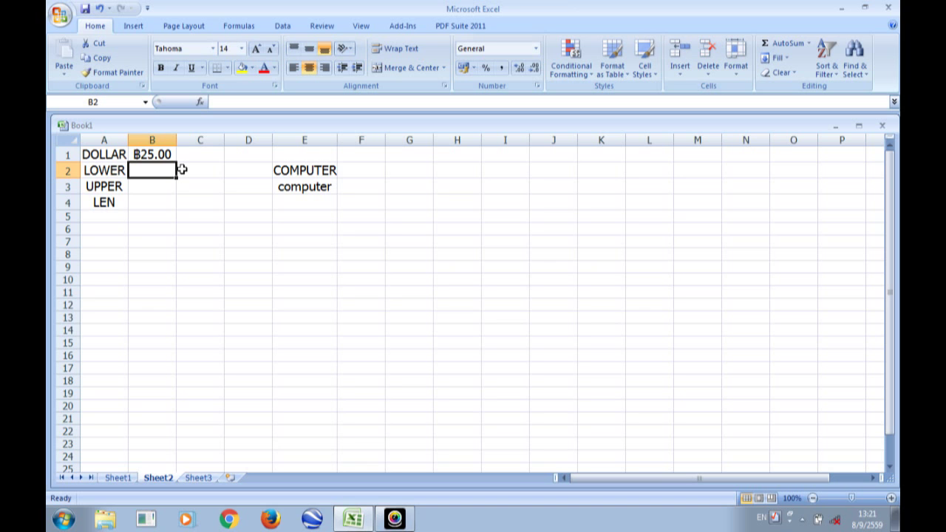
Enter =LOWER(E2) in cell B2 to convert the text to lowercase, and widen column B to fit the text
type("=")
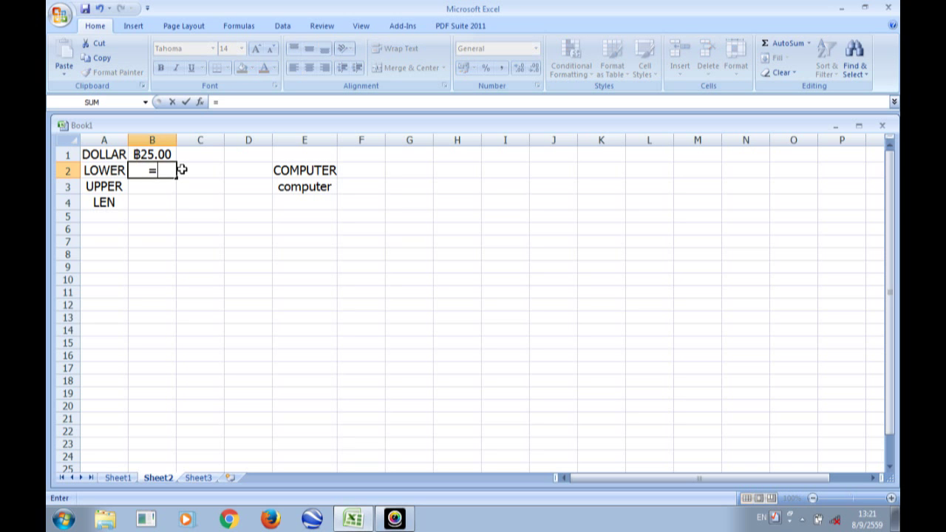
type("l")
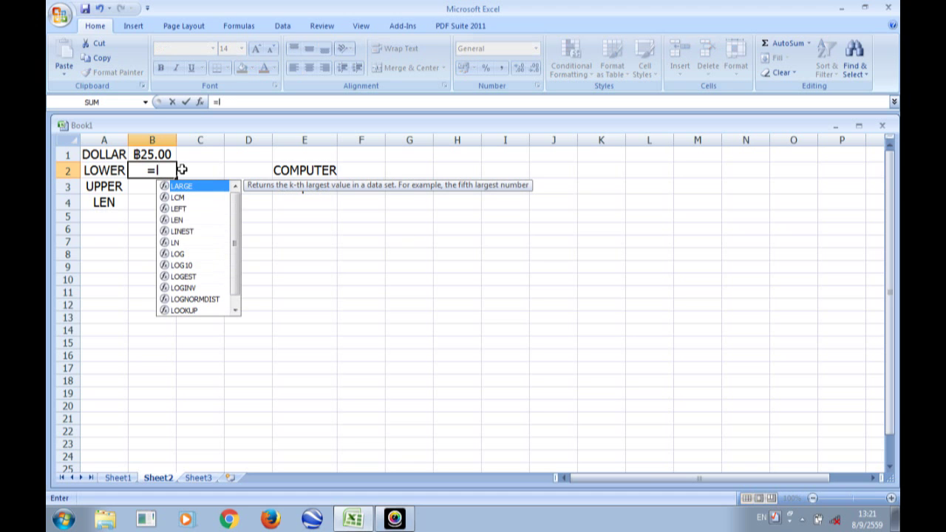
type("o")
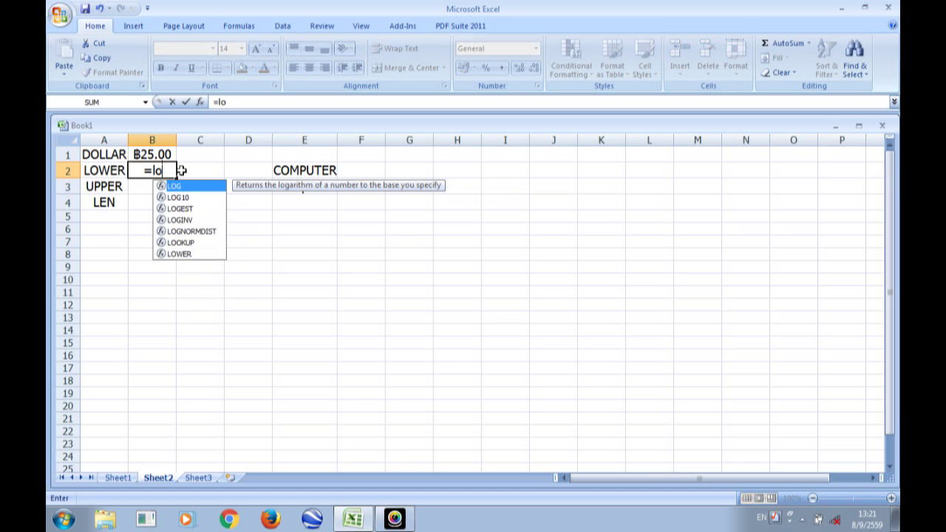
double_click(200, 254)
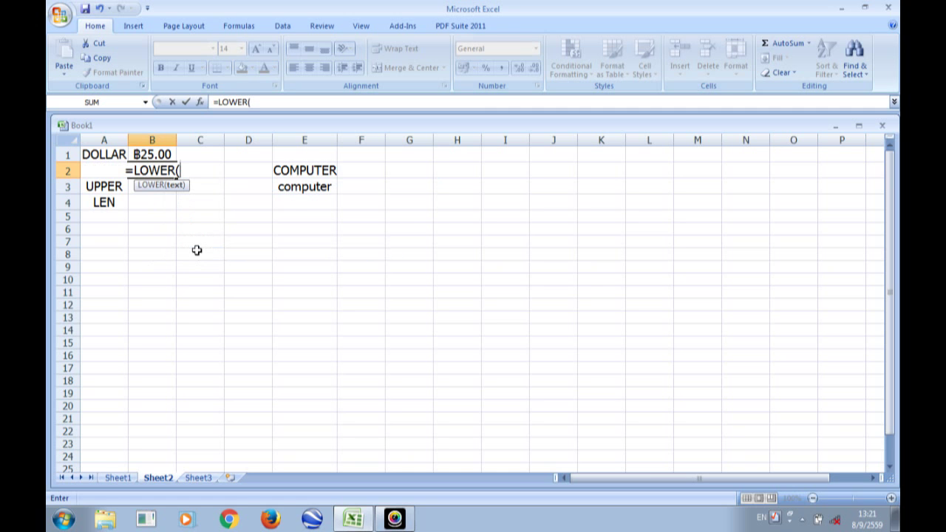
left_click(302, 171)
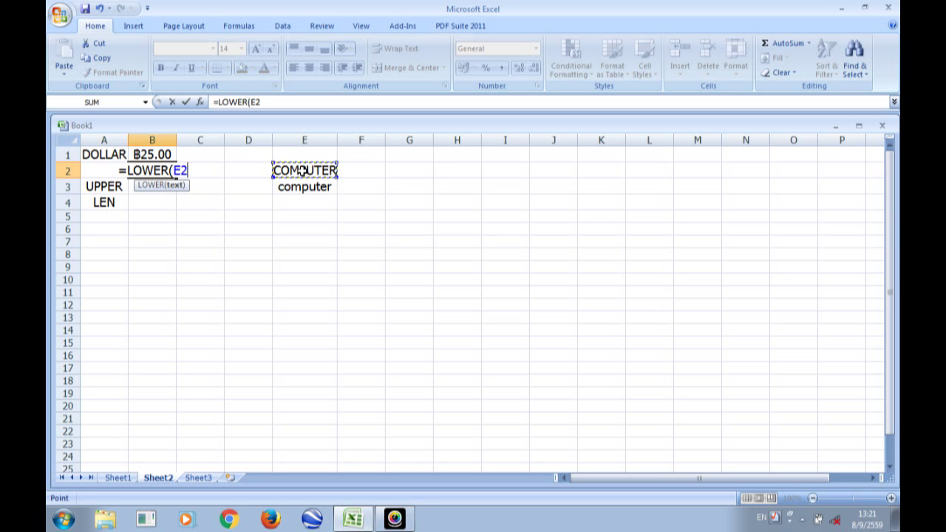
type(")")
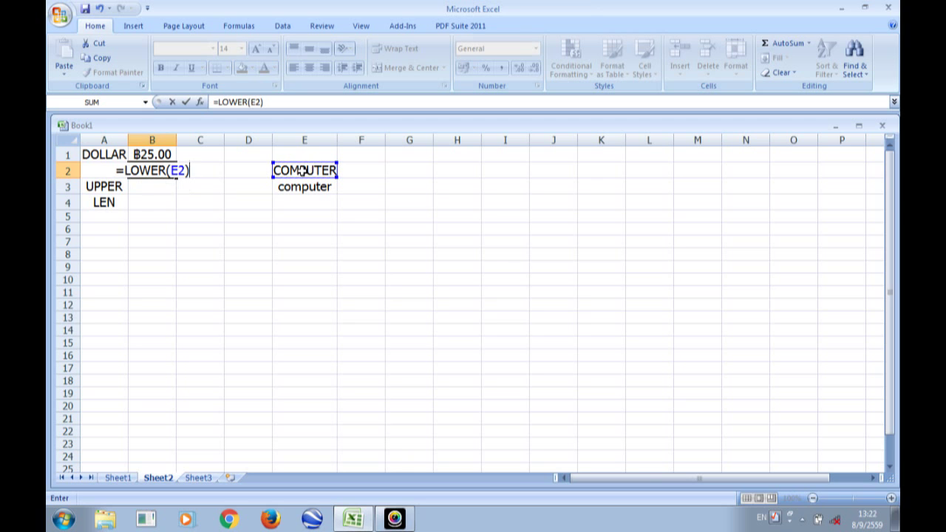
key("Return")
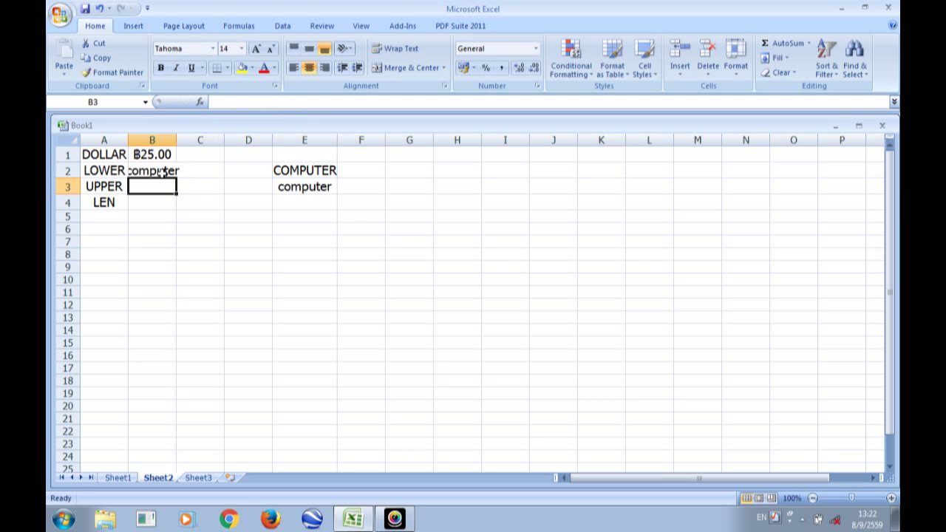
left_click_drag(178, 140, 220, 141)
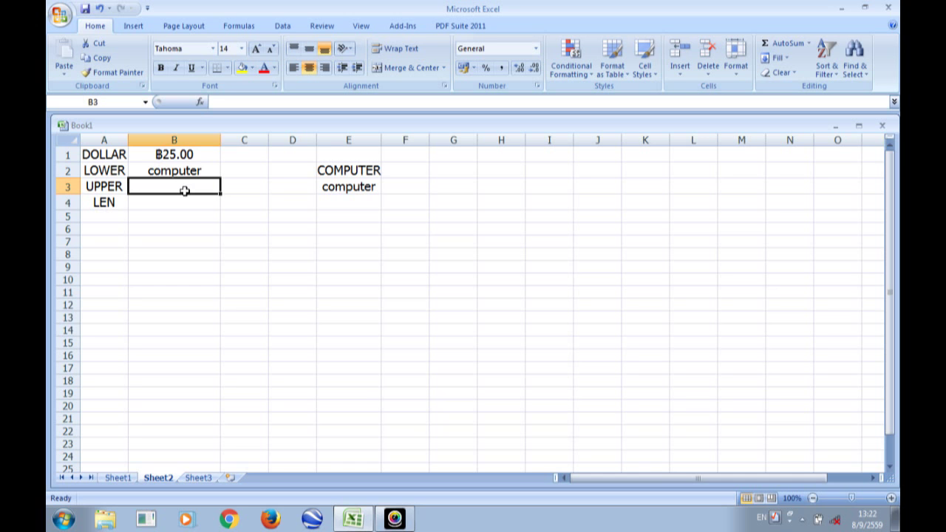
Enter =UPPER(E3) in cell B3 to convert the lowercase word to capitals
type("=")
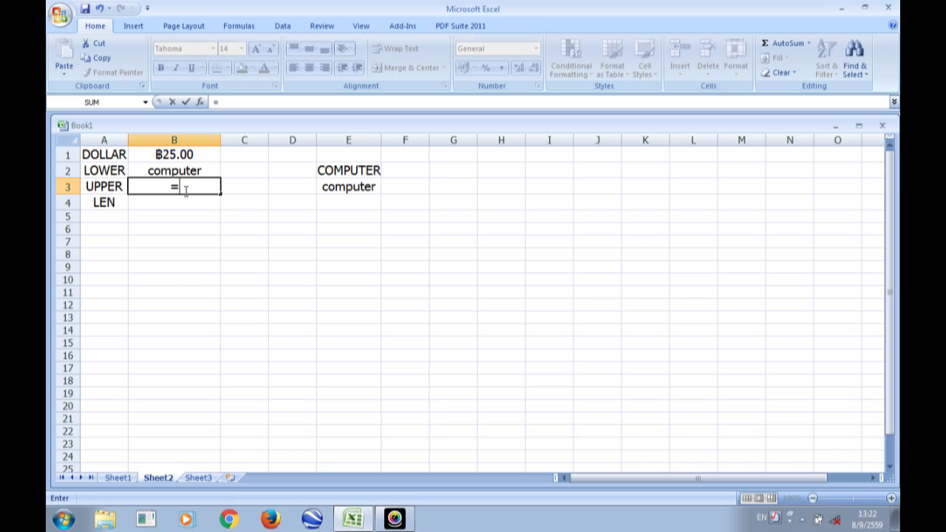
type("u")
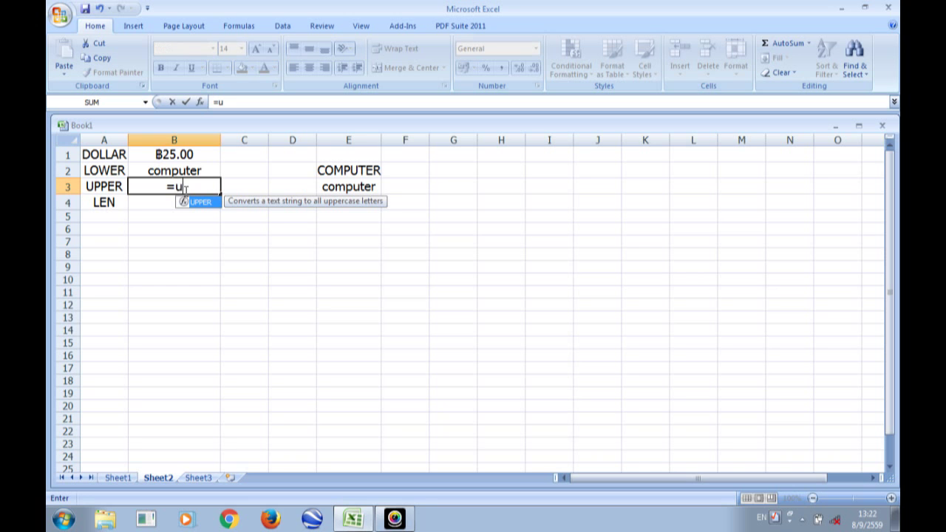
double_click(197, 202)
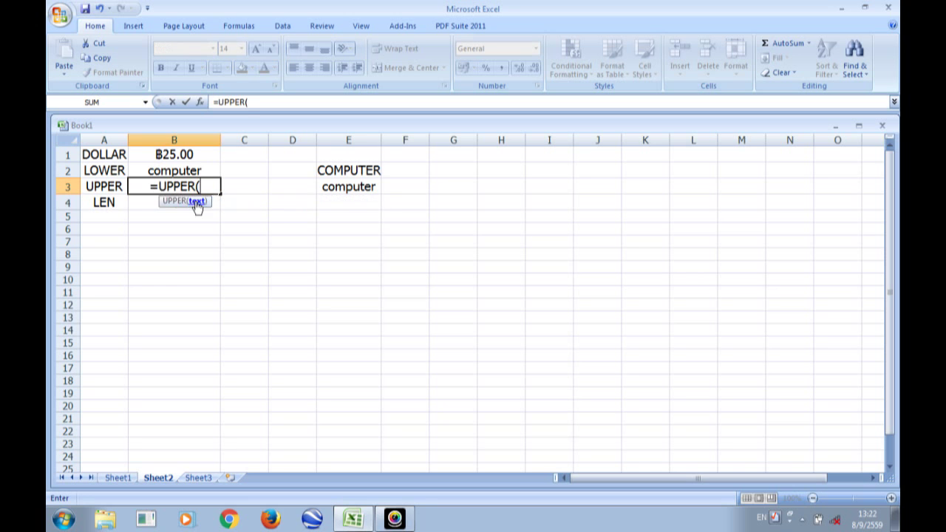
left_click(354, 189)
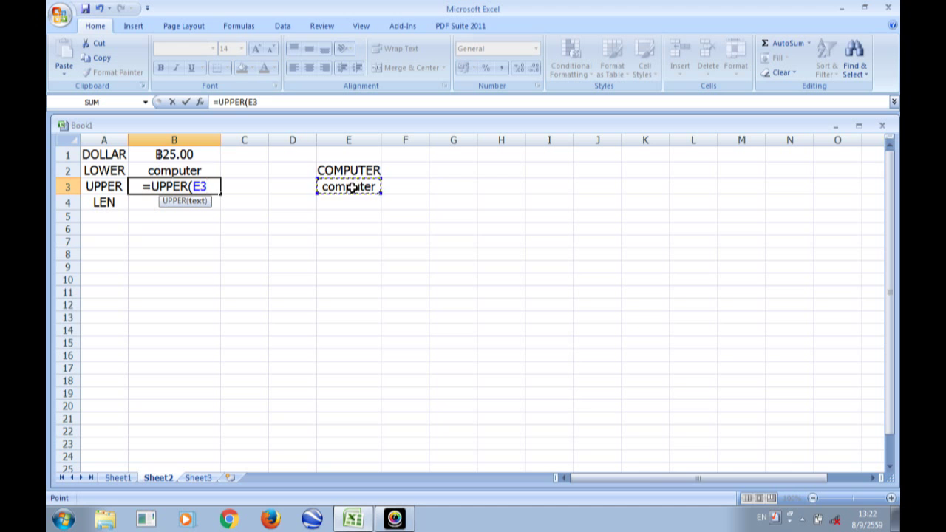
type(")")
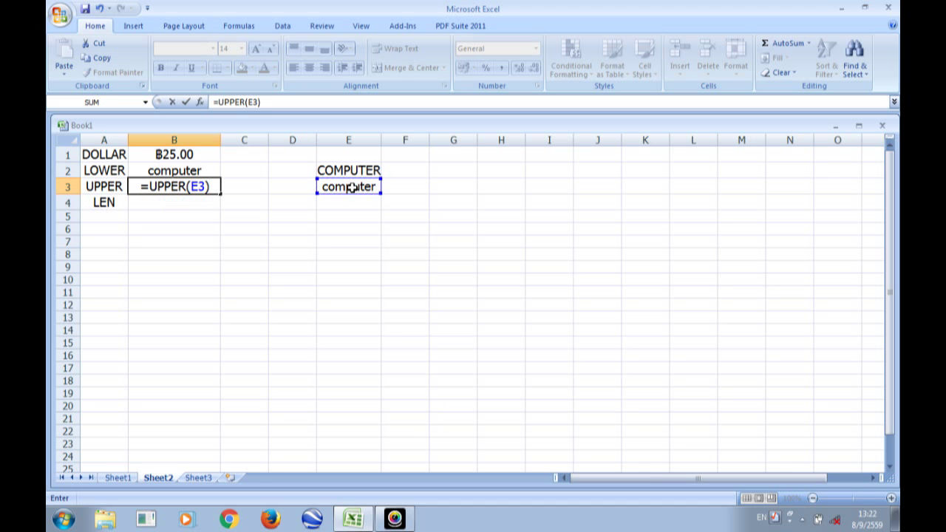
key("Return")
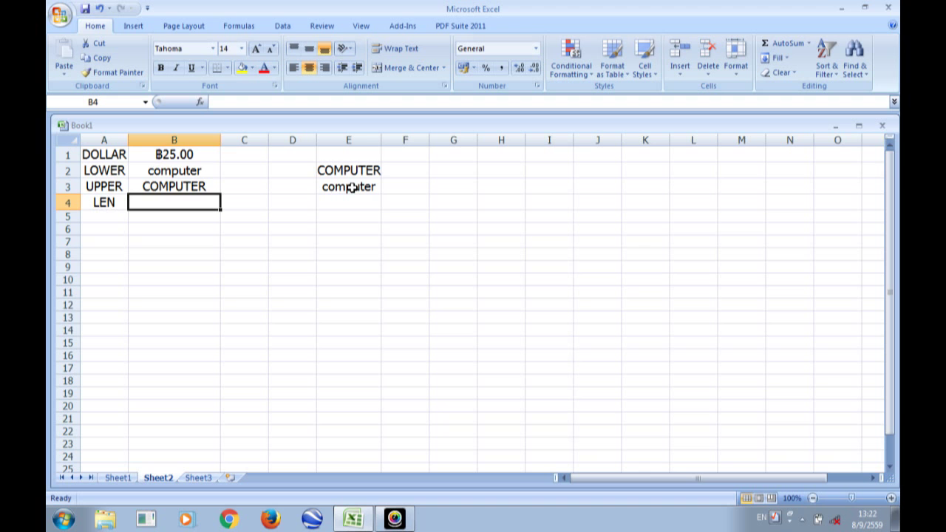
Enter =LEN(E3) in cell B4 to count the characters of the word in E3
type("=")
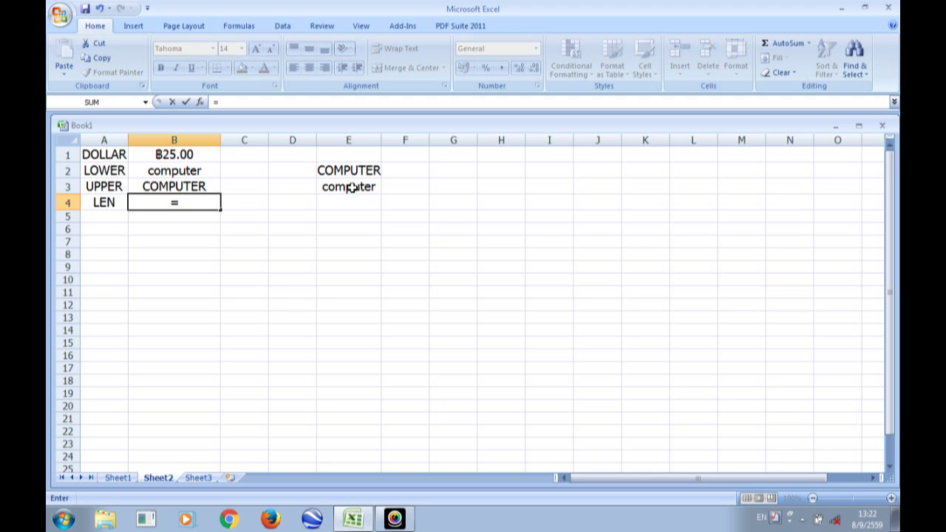
type("len")
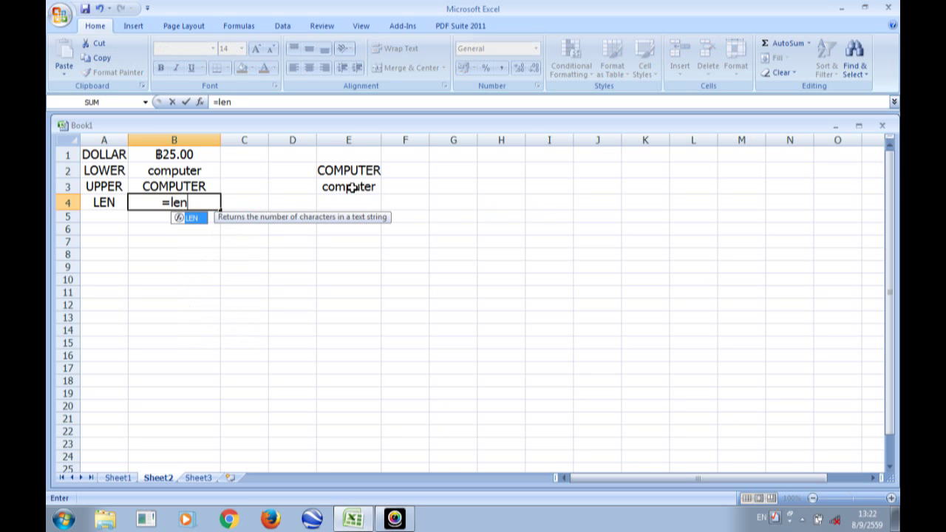
double_click(194, 218)
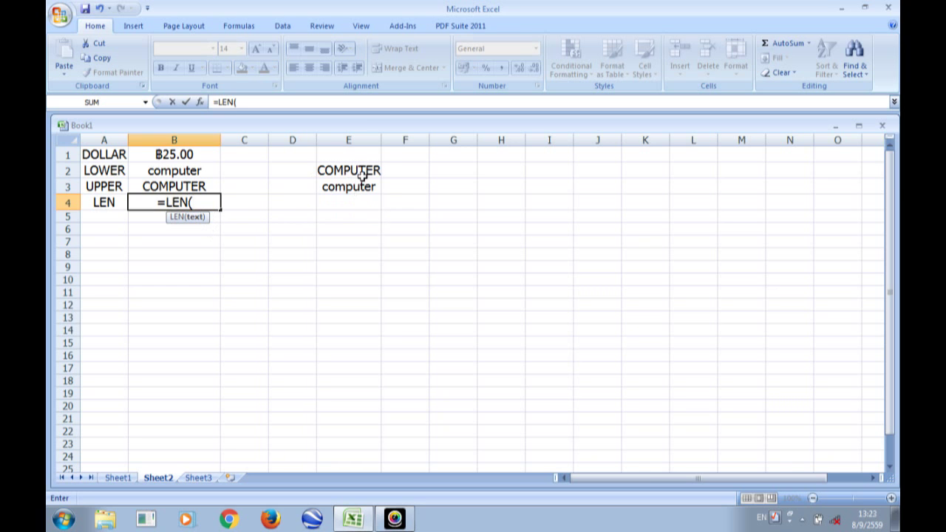
left_click(362, 187)
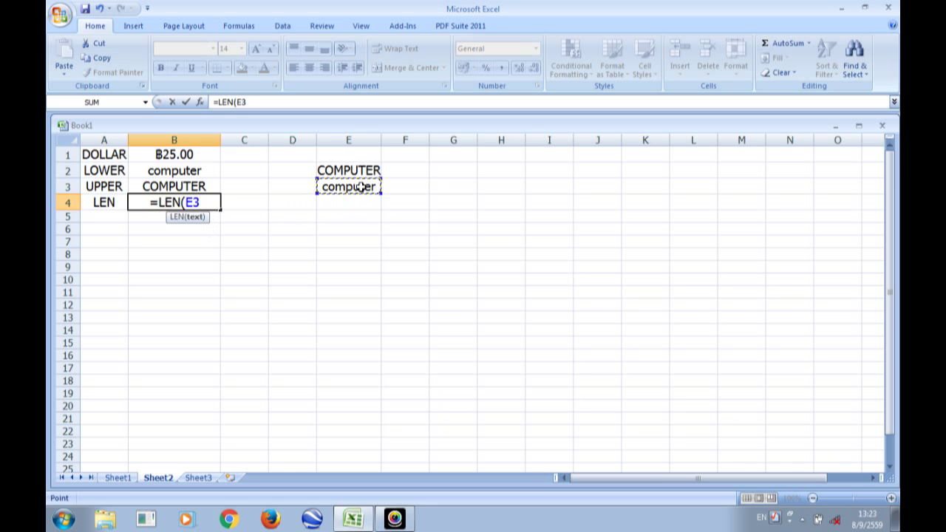
type(")")
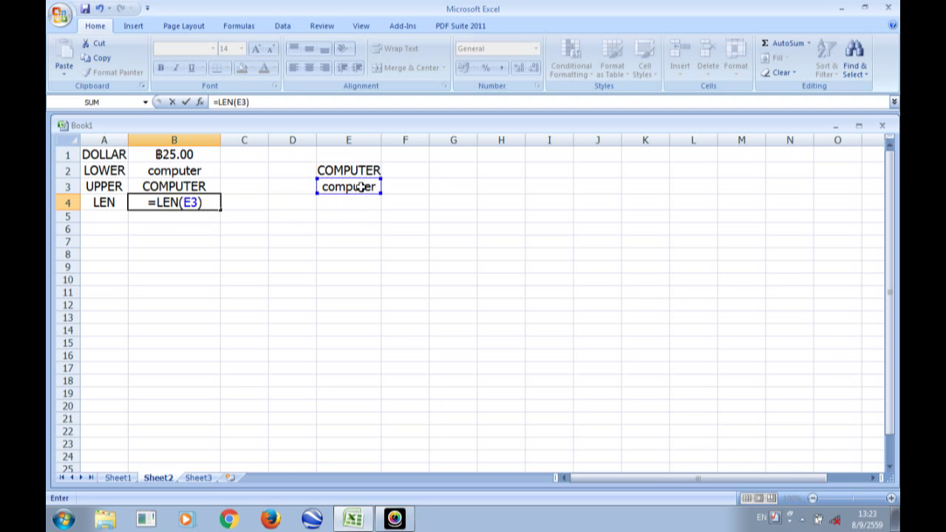
key("Return")
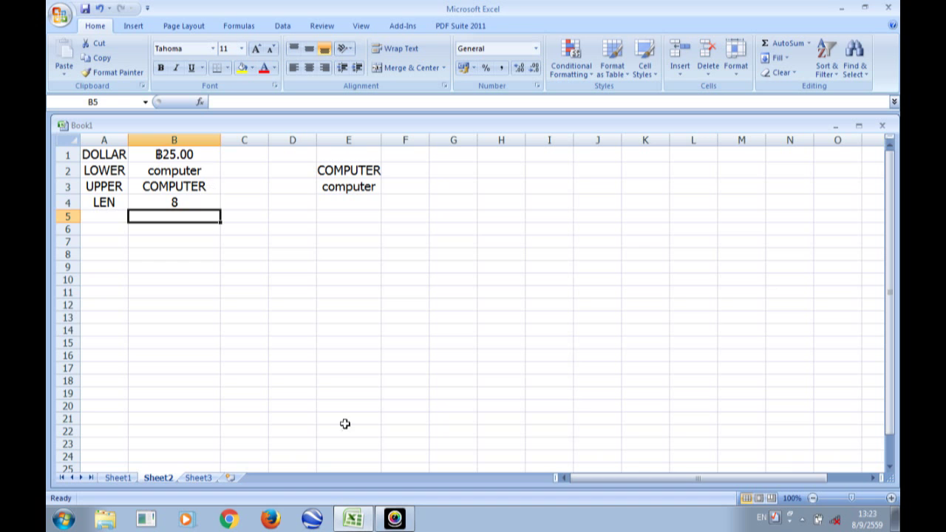
left_click(396, 520)
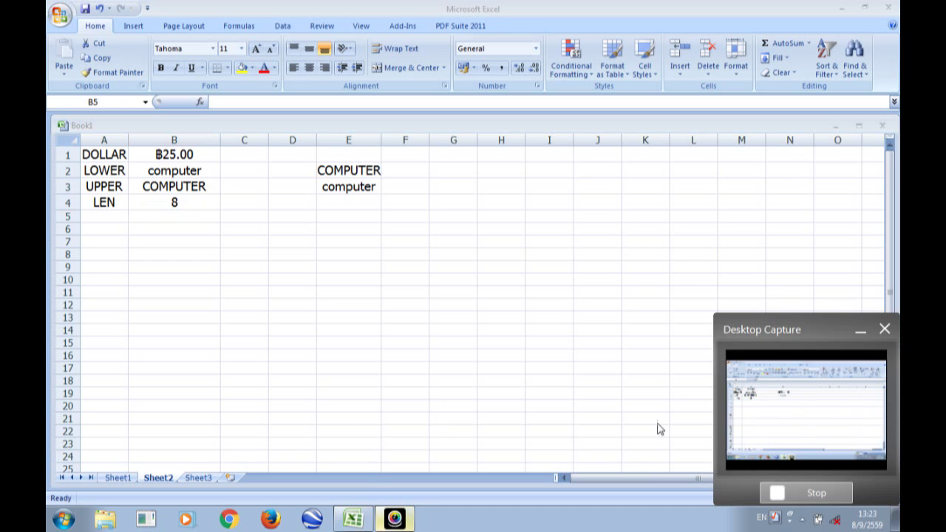